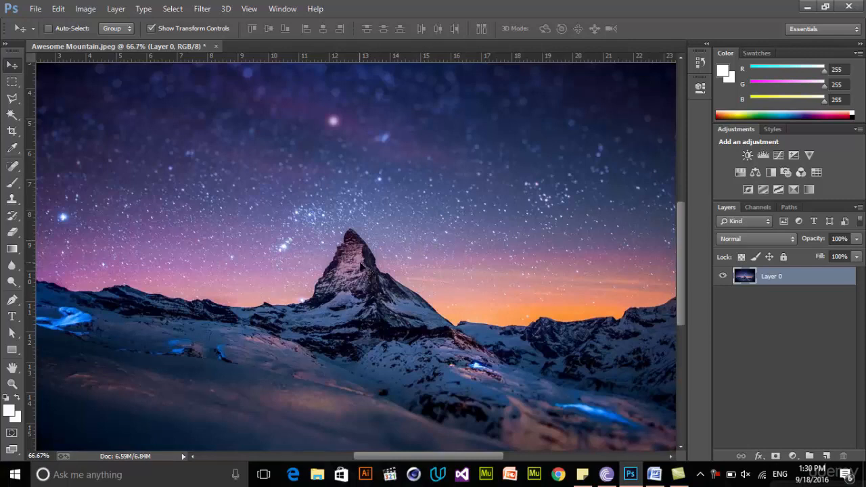
Examine the content sources offered by the Fill command, and leave it without filling the layer
left_click(59, 9)
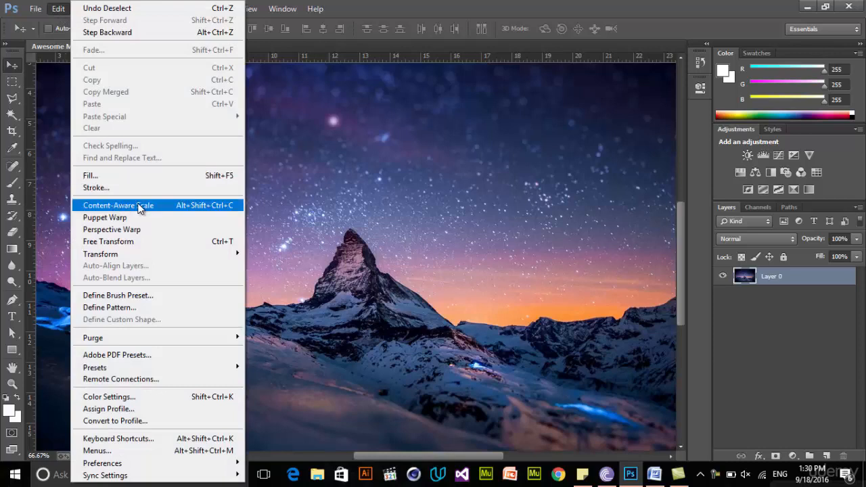
left_click(116, 178)
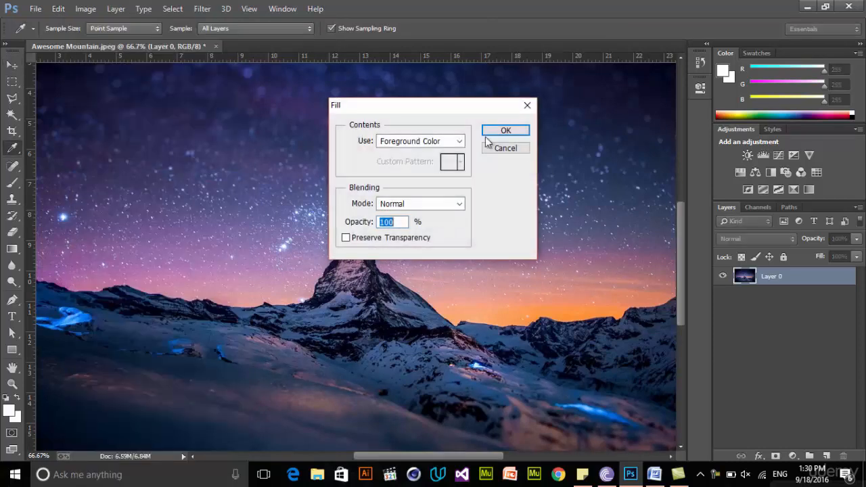
left_click_drag(440, 111, 454, 120)
left_click(433, 150)
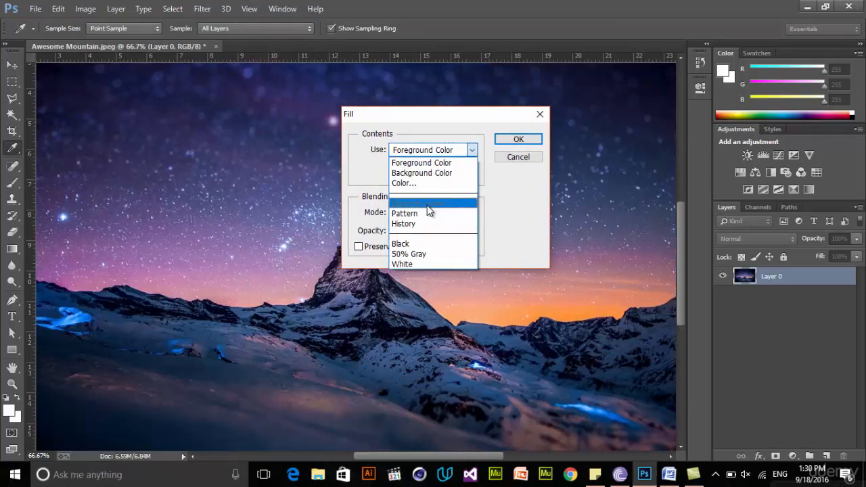
left_click(419, 150)
left_click(532, 157)
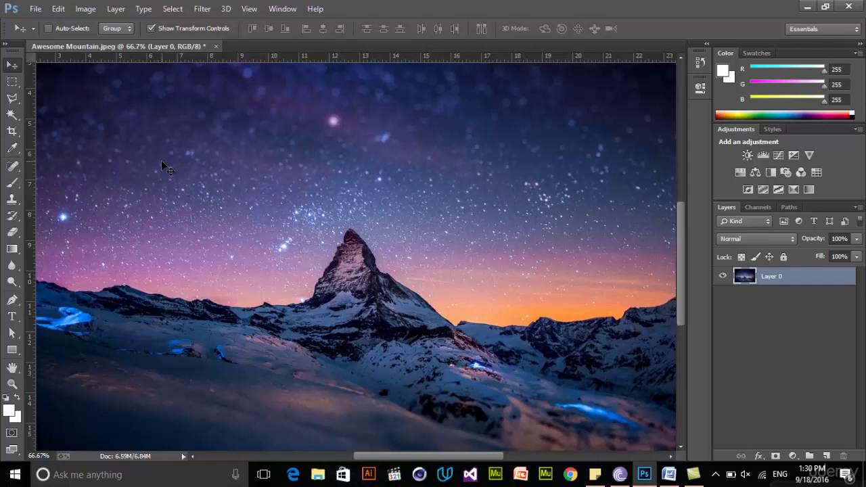
Try squeezing the whole mountain layer horizontally to about 61% width with a normal transform, and stretch it back to full width
key("ctrl+minus")
key("ctrl+minus")
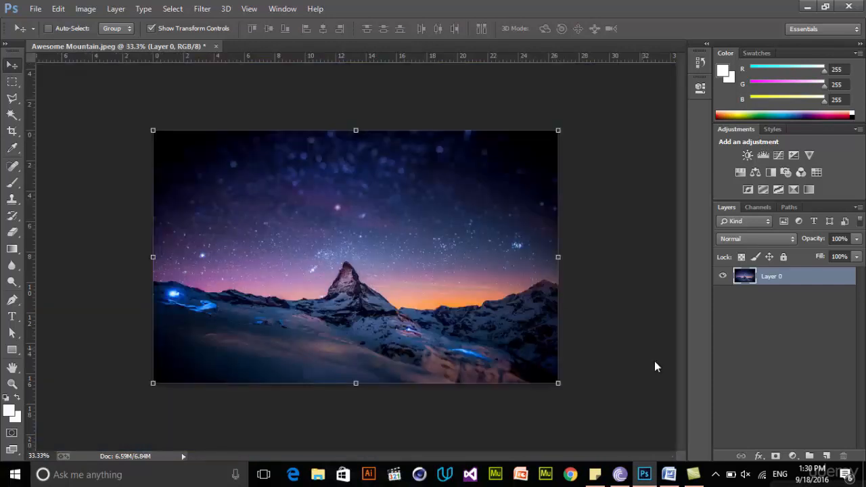
left_click_drag(558, 383, 400, 384)
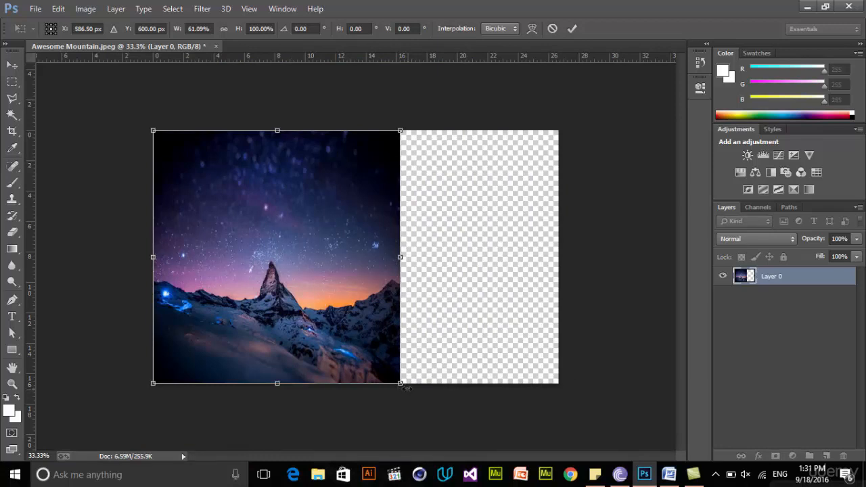
left_click_drag(401, 385, 561, 386)
key("Return")
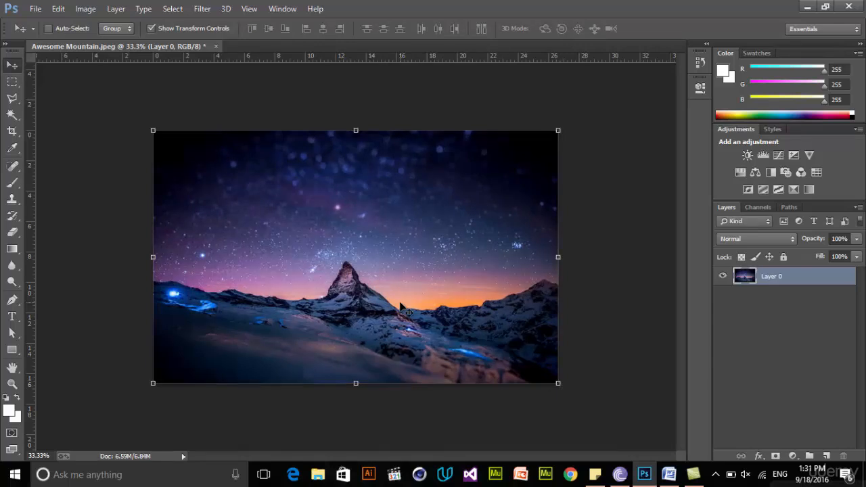
Narrow the mountain layer from its right side to about 43% width with Content-Aware Scale, keeping its full height
left_click(85, 8)
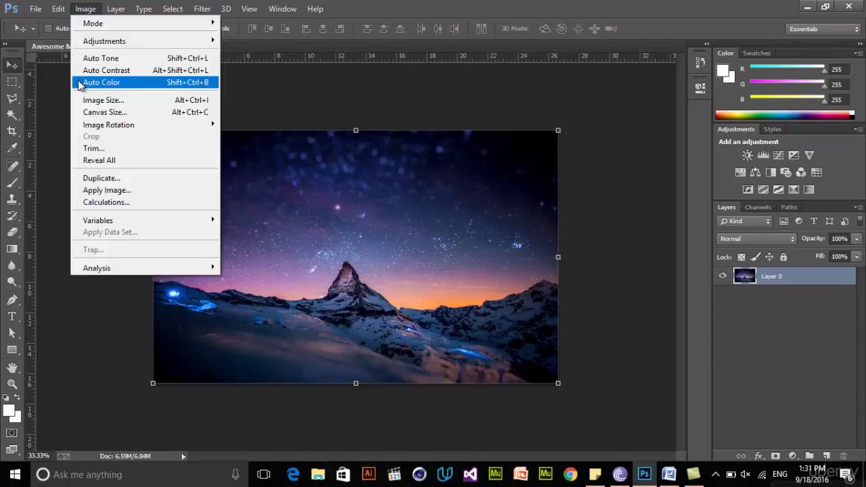
left_click(543, 254)
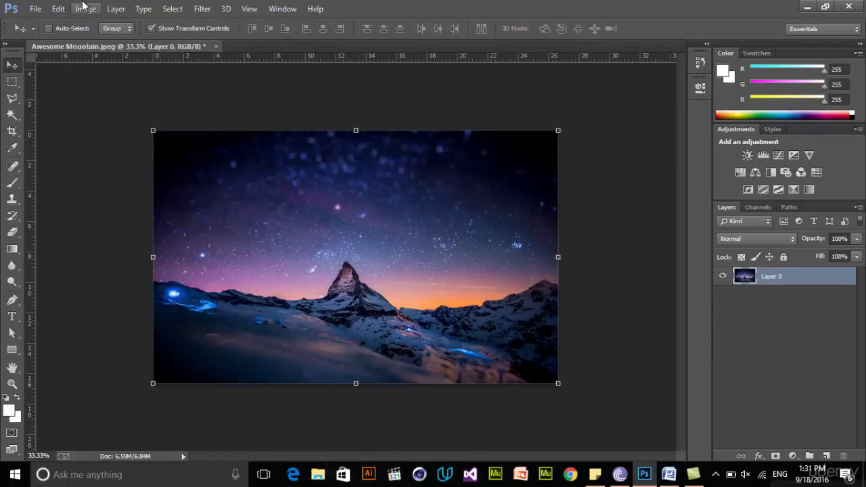
left_click(59, 10)
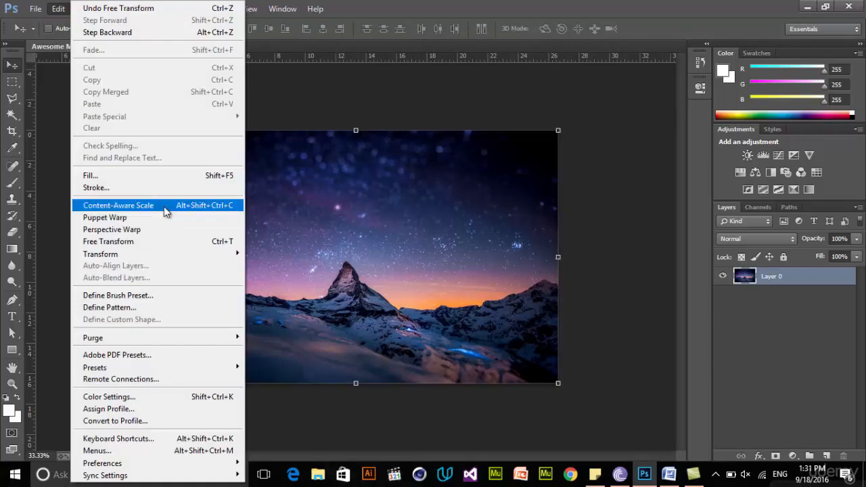
left_click(113, 212)
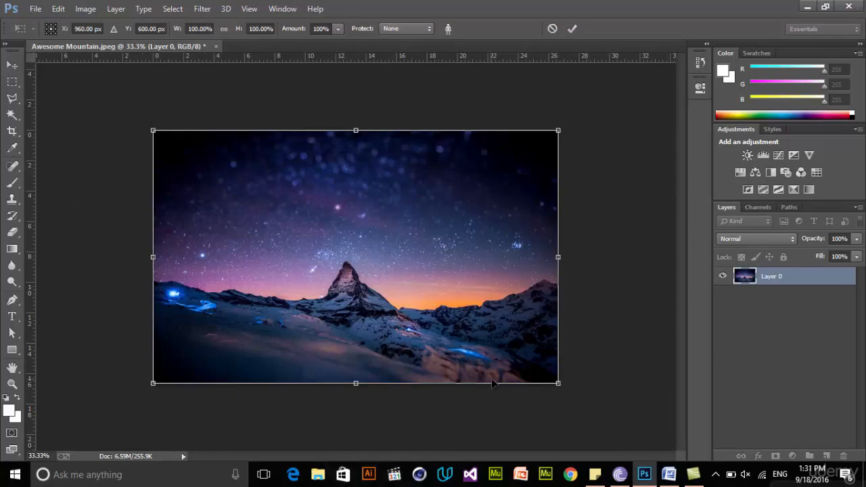
left_click_drag(560, 258, 426, 276)
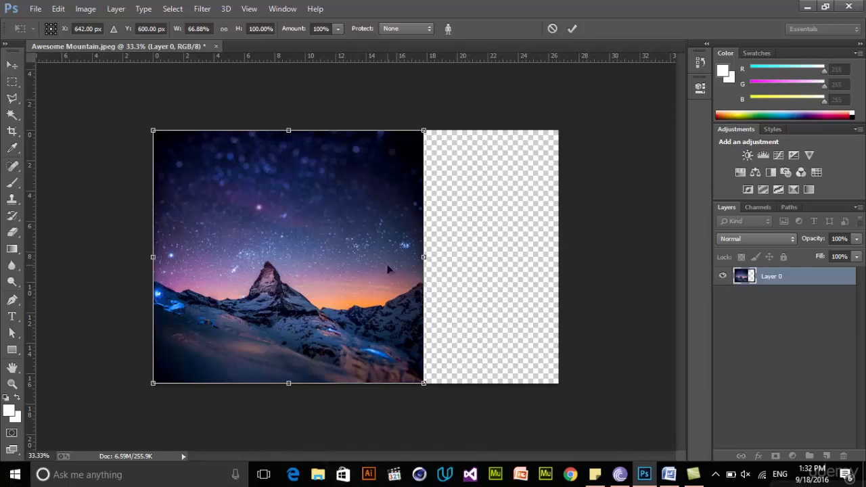
left_click_drag(423, 258, 327, 295)
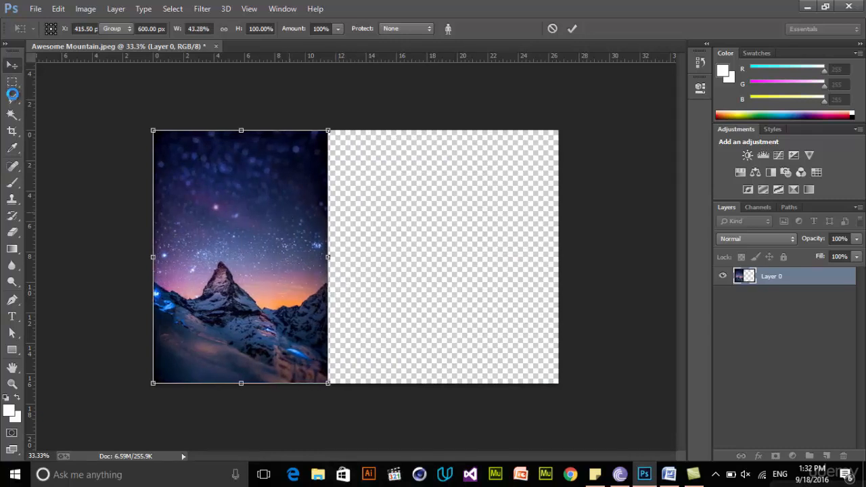
key("Return")
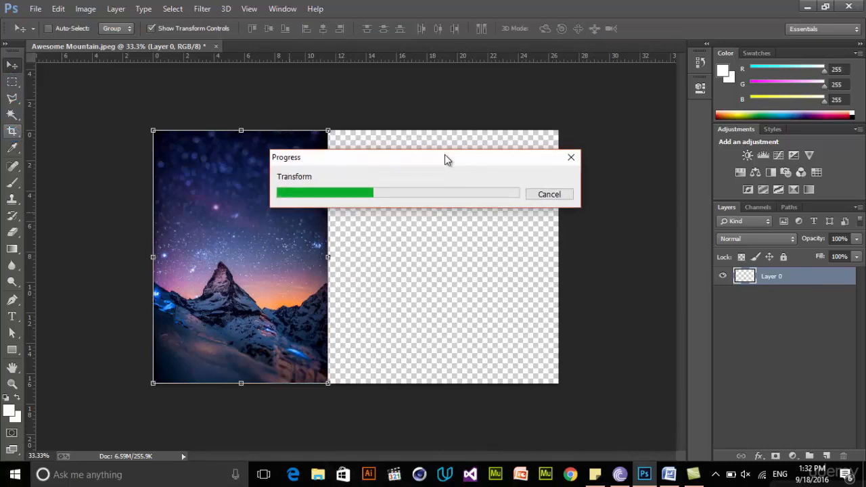
Crop the canvas to the narrowed mountain picture, removing the empty transparent area on the right
left_click(12, 131)
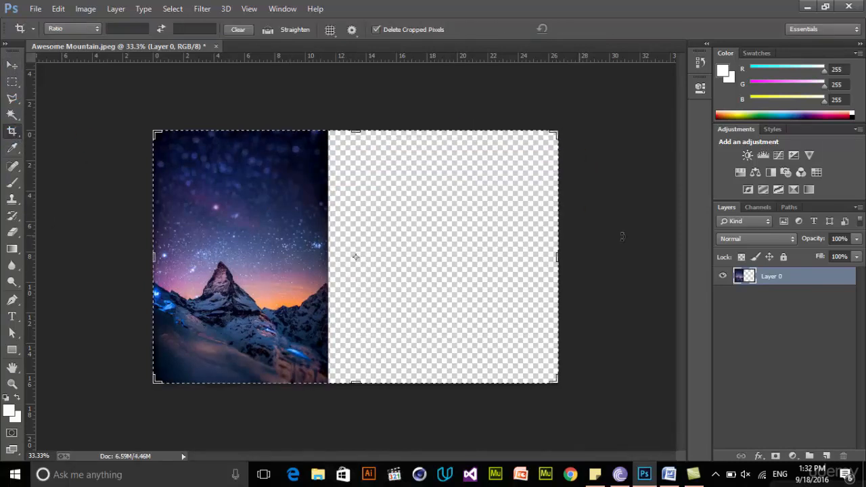
left_click_drag(558, 258, 443, 266)
key("Return")
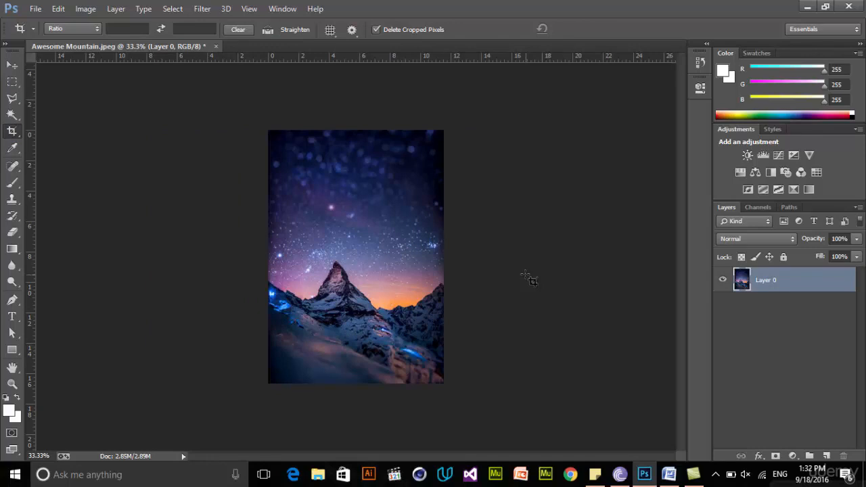
left_click(11, 68)
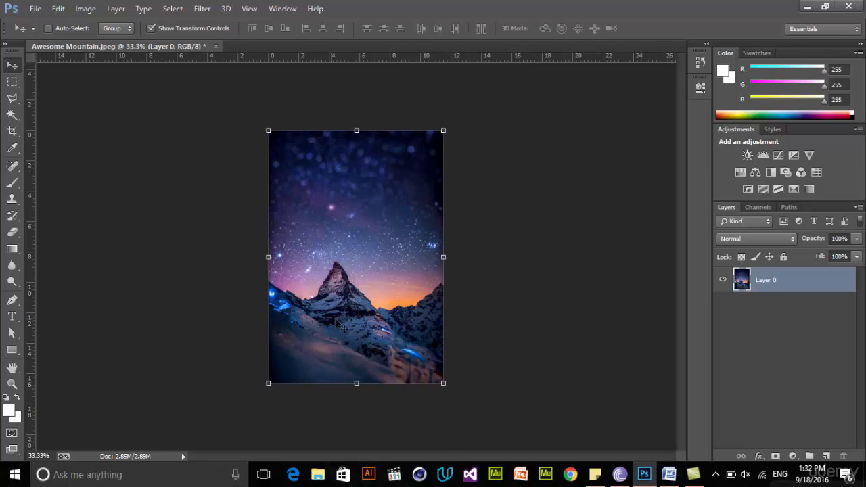
Paint over the tip of the mountain peak with sky, using the Clone Stamp with a 35 px brush
key("ctrl+plus")
left_click(12, 199)
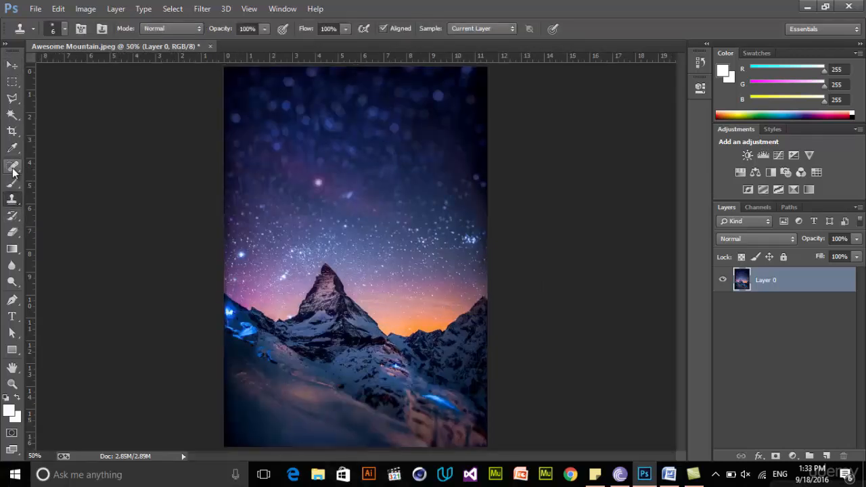
left_click(201, 8)
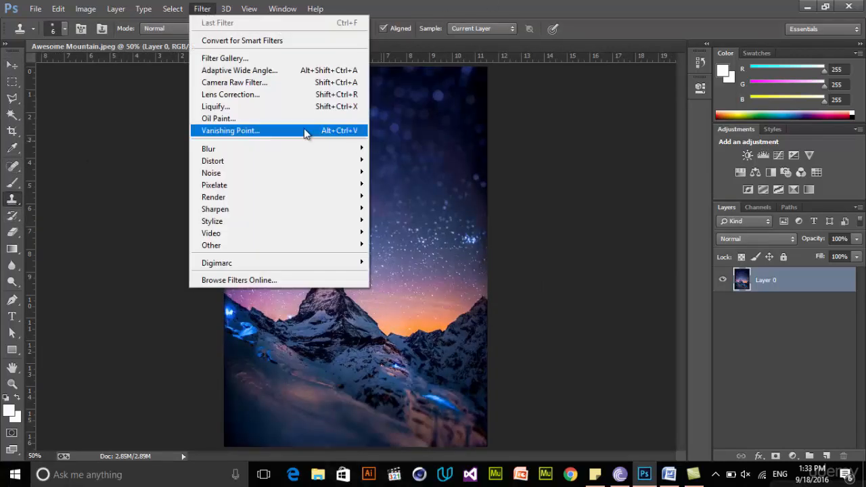
left_click(73, 114)
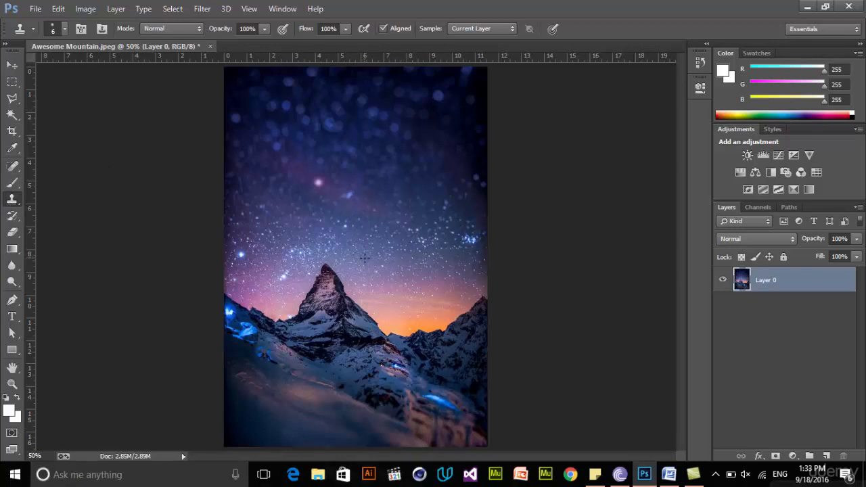
key("bracketright")
key("bracketright")
key("bracketright")
key("bracketright")
key("bracketright")
key("bracketright")
key("bracketright")
key("bracketright")
mouse_move(359, 282)
left_mouse_down()
mouse_move(324, 272)
mouse_move(368, 275)
mouse_move(331, 273)
mouse_move(340, 283)
mouse_move(325, 268)
mouse_move(363, 285)
mouse_move(357, 295)
mouse_move(311, 276)
mouse_move(338, 303)
left_mouse_up()
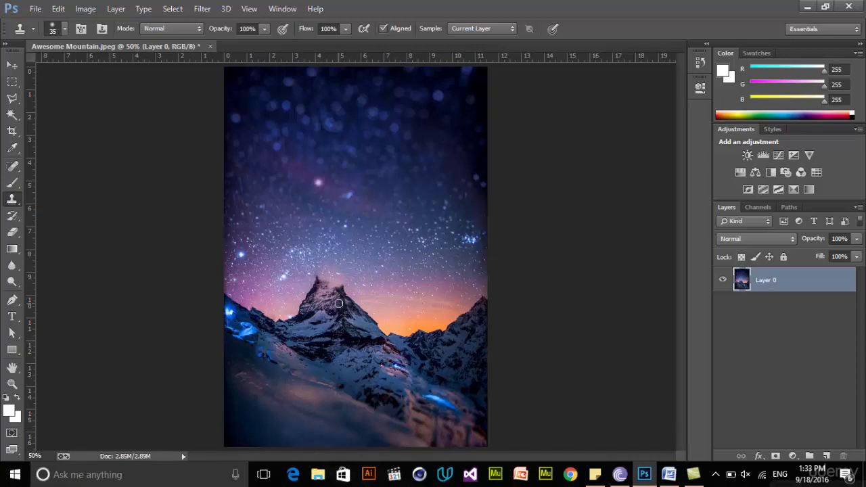
left_click(351, 307)
Try to erase the mountain peak with a Content-Aware fill inside a polygonal lasso selection reaching down to its base
left_click(12, 82)
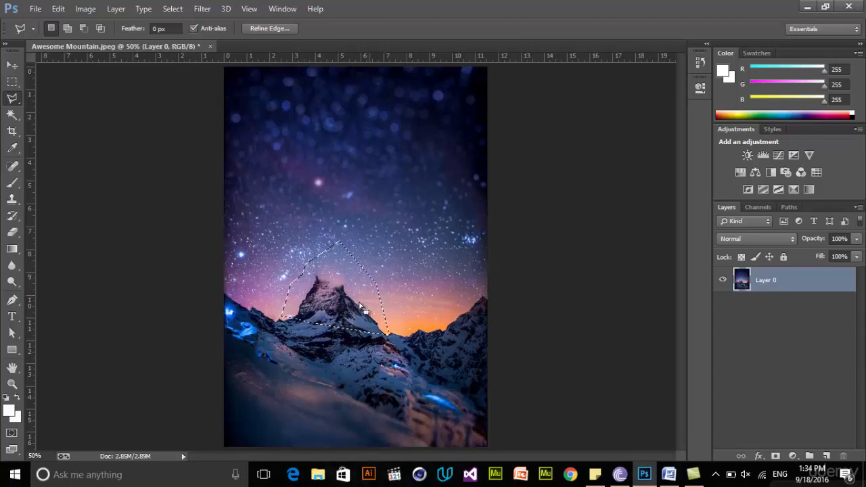
left_click(61, 12)
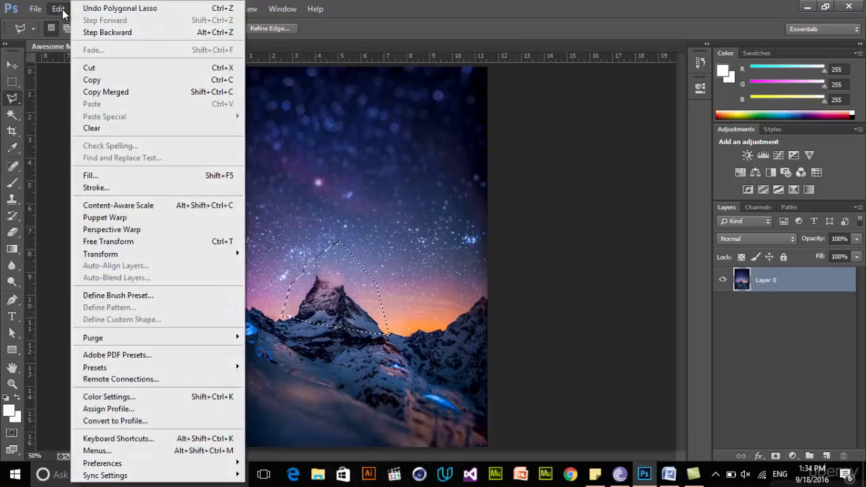
left_click(98, 175)
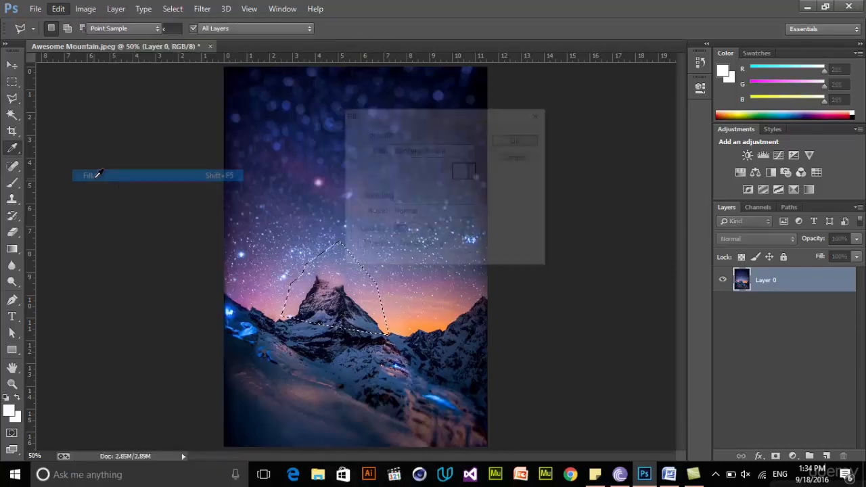
left_click_drag(466, 121, 610, 125)
left_click(609, 151)
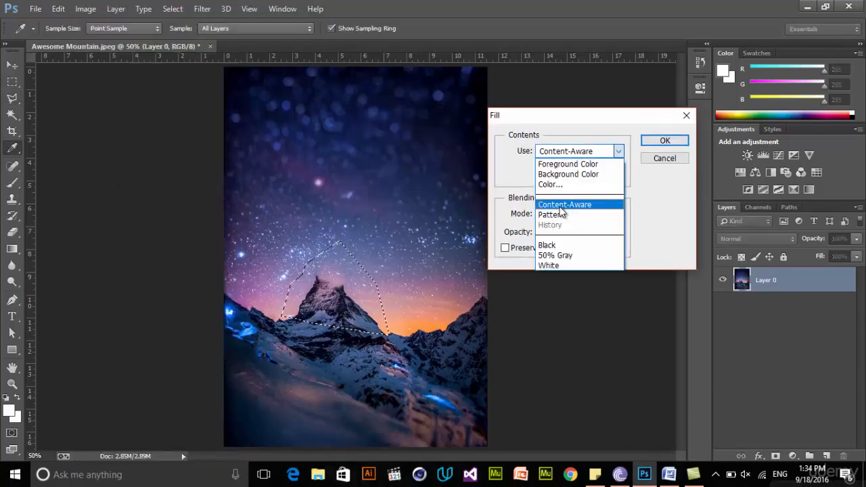
left_click(560, 207)
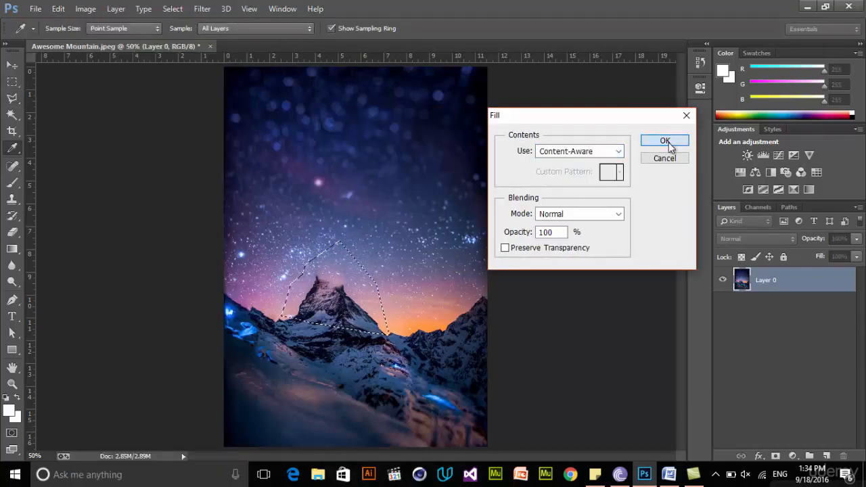
left_click(666, 143)
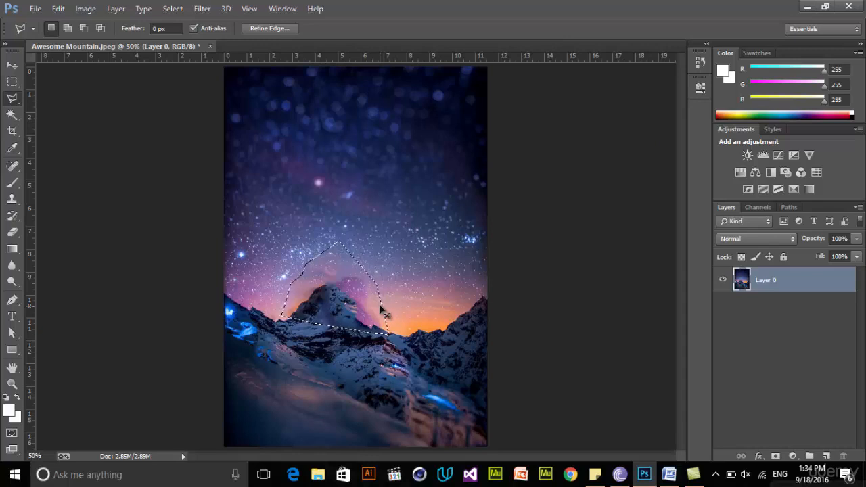
key("ctrl+d")
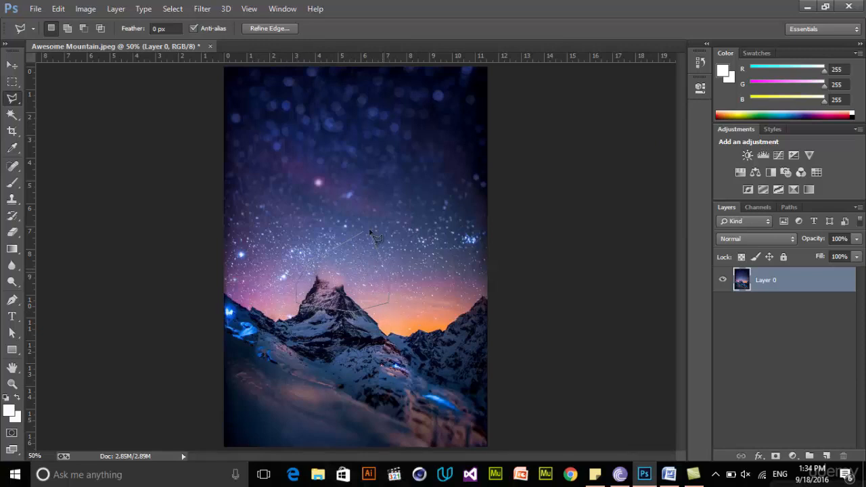
Fill the smaller polygonal selection around the upper peak with Content-Aware at 100% opacity, and deselect it
left_click(59, 9)
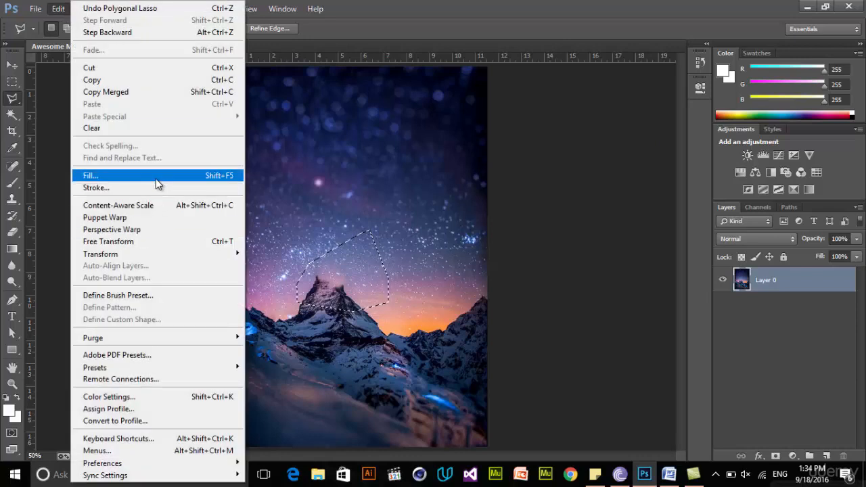
left_click(157, 177)
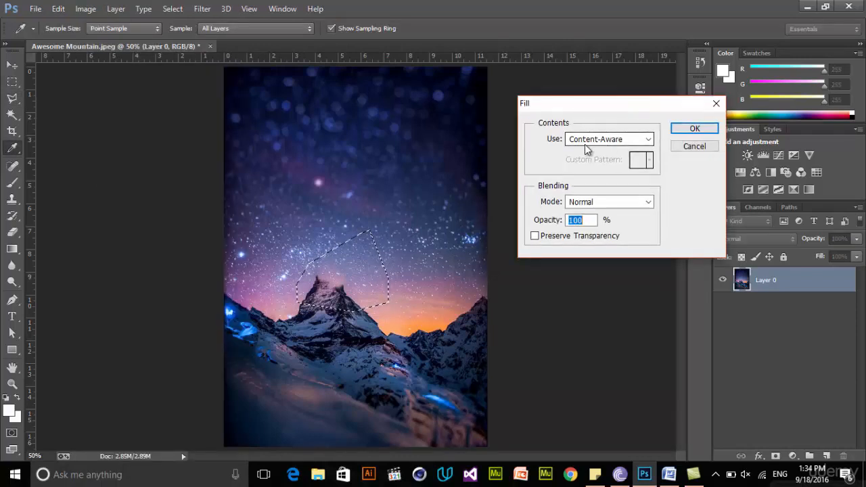
left_click(597, 138)
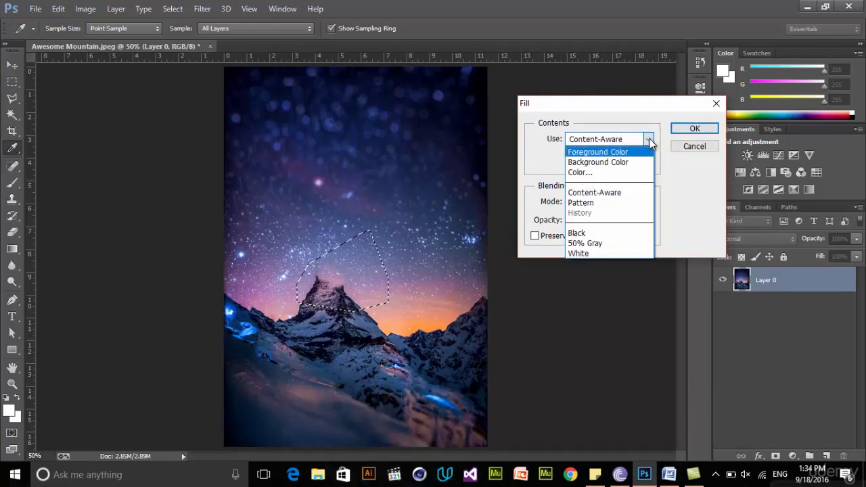
left_click(593, 193)
left_click(691, 130)
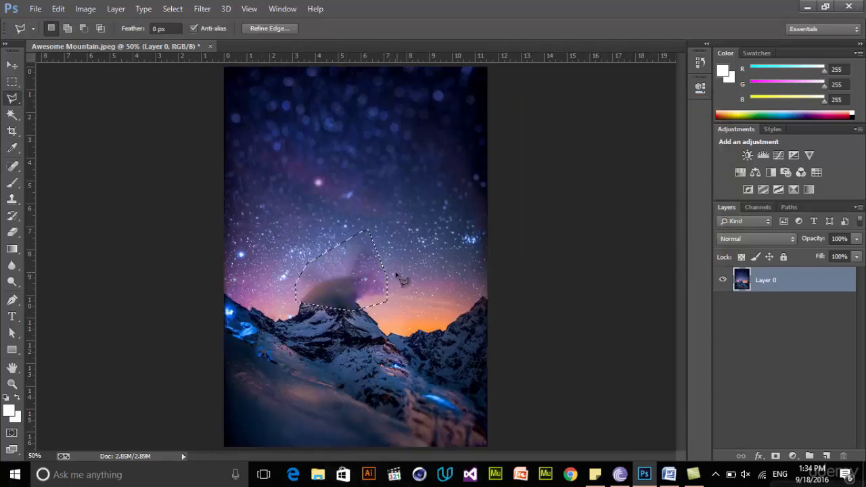
left_click(334, 278)
key("ctrl+d")
key("ctrl+z")
key("ctrl+d")
Outline the smeared patch of sky right of the removed peak with the Polygonal Lasso, fill it with Content-Aware, and deselect
left_click(400, 258)
left_click(357, 295)
left_click(347, 229)
left_click(58, 9)
left_click(101, 176)
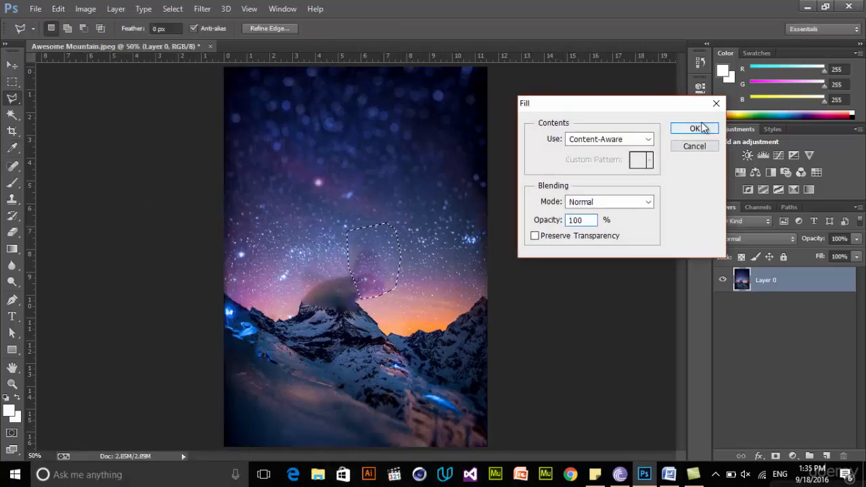
left_click(694, 128)
key("ctrl+d")
Outline the upper part of the remaining gray smudge above the mountain with the Polygonal Lasso
left_click(402, 260)
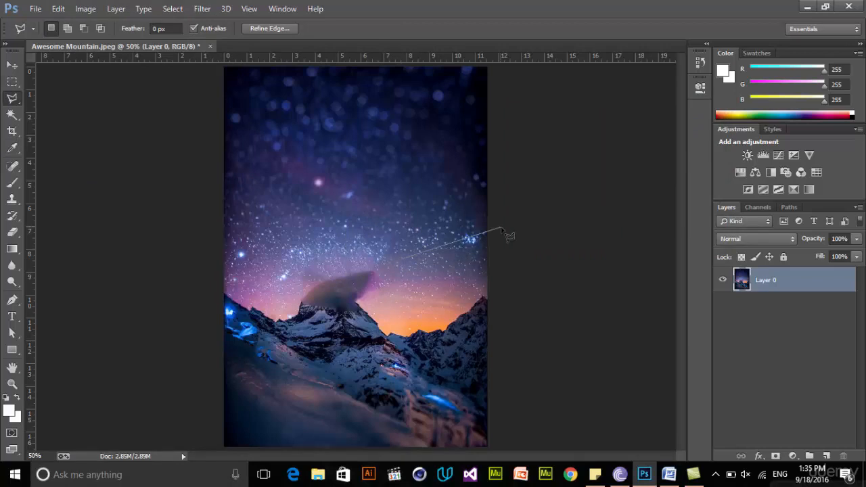
double_click(381, 257)
left_click(429, 189)
left_click(315, 293)
left_click(359, 298)
left_click(387, 294)
left_click(387, 272)
left_click(376, 261)
left_click(300, 288)
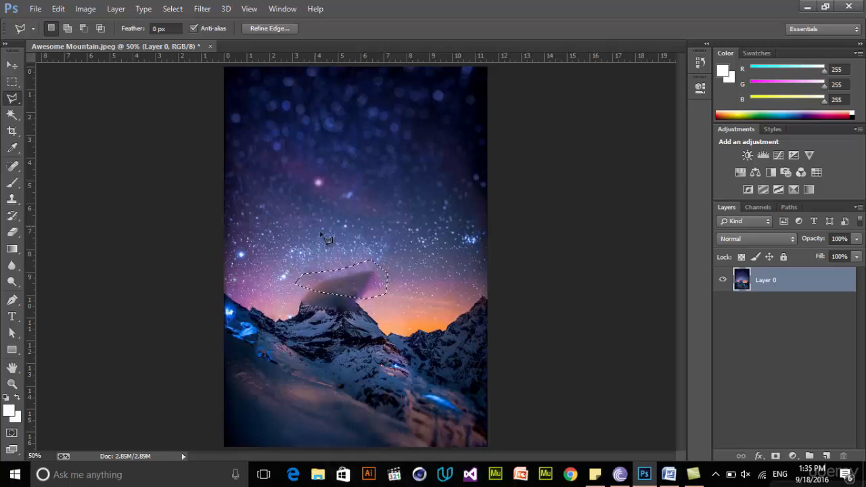
Fill the selected upper part of the gray smudge above the mountain with Content-Aware
left_click(58, 8)
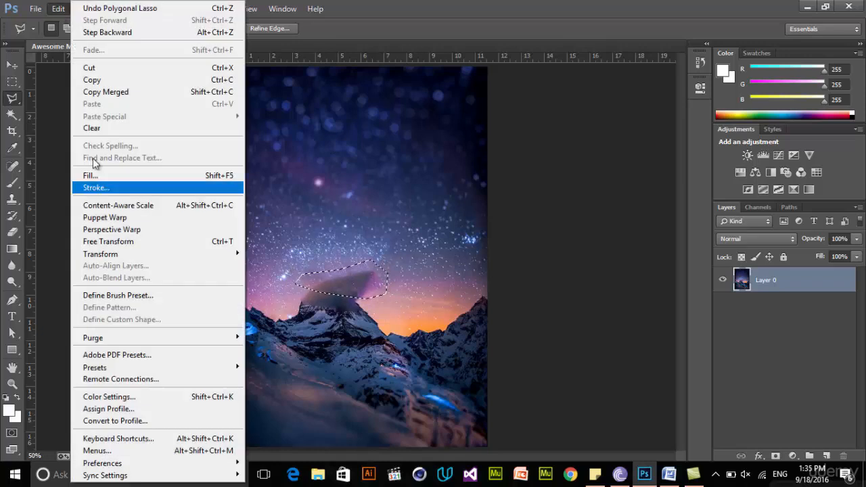
left_click(145, 176)
left_click_drag(562, 102, 525, 95)
left_click(637, 117)
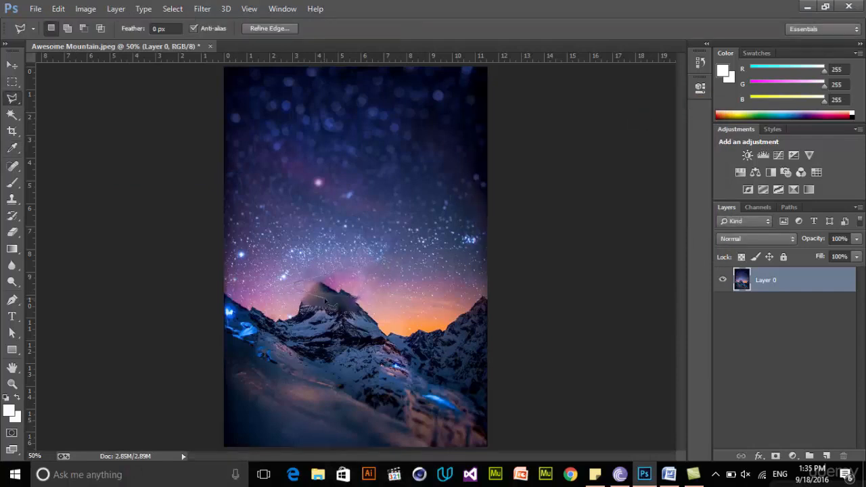
Outline the leftover dark tip and pink patch directly above the mountain with the Polygonal Lasso
left_click(357, 268)
left_click(357, 269)
left_click(295, 279)
left_click(288, 299)
left_click(296, 307)
left_click(331, 303)
left_click(371, 292)
left_click(375, 279)
left_click(359, 268)
Fill the outlined area above the mountain with Content-Aware at 100% opacity and clear the selection
left_click(58, 8)
left_click(134, 175)
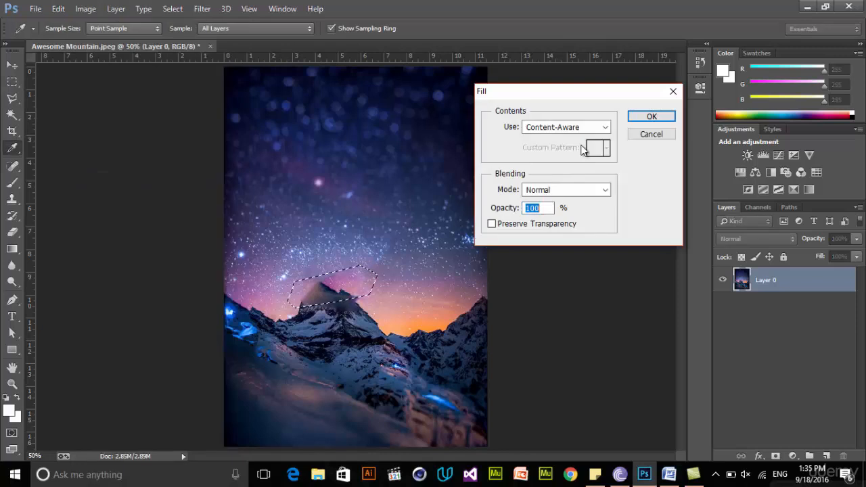
left_click(651, 116)
key("ctrl+d")
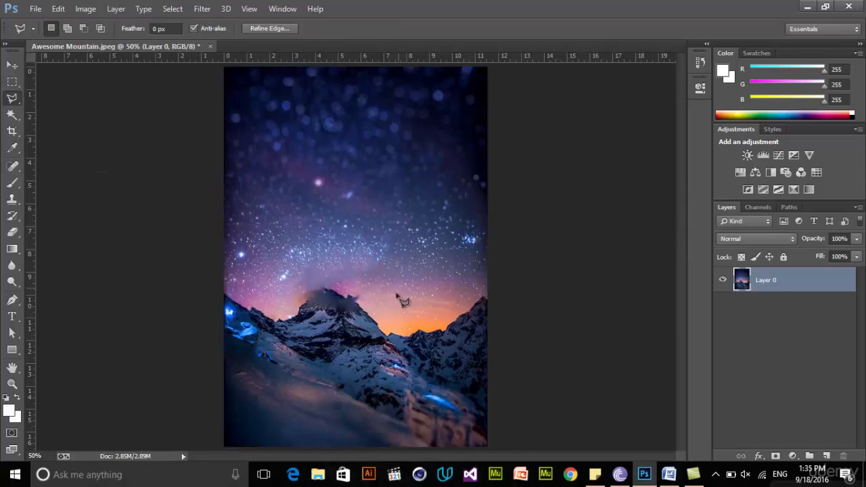
double_click(366, 279)
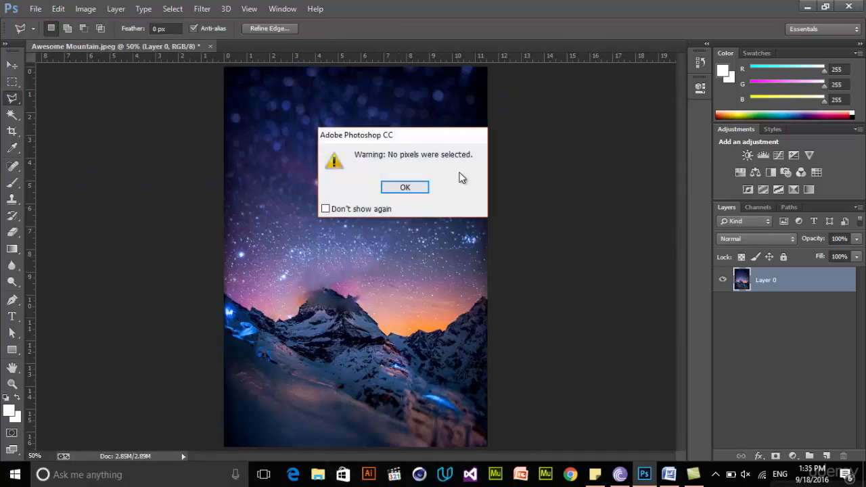
left_click(405, 187)
Retouch the jagged right edge of the shortened mountain top with the Clone Stamp tool
left_click(11, 200)
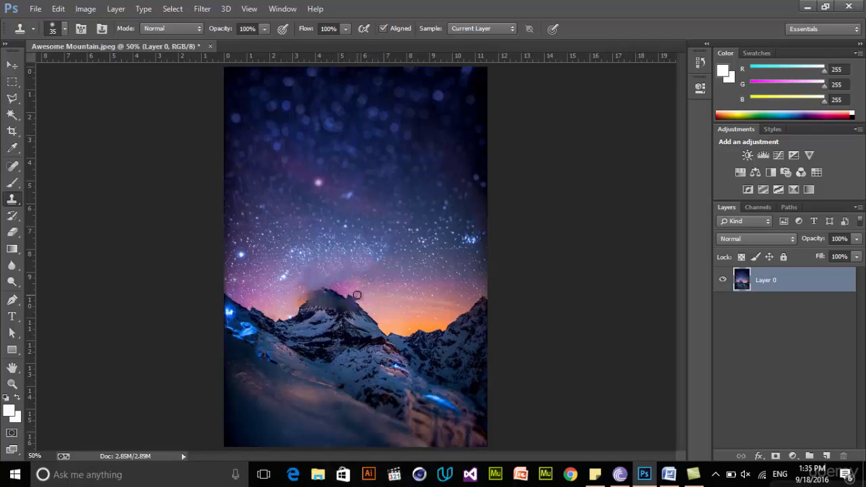
left_click_drag(355, 296, 332, 289)
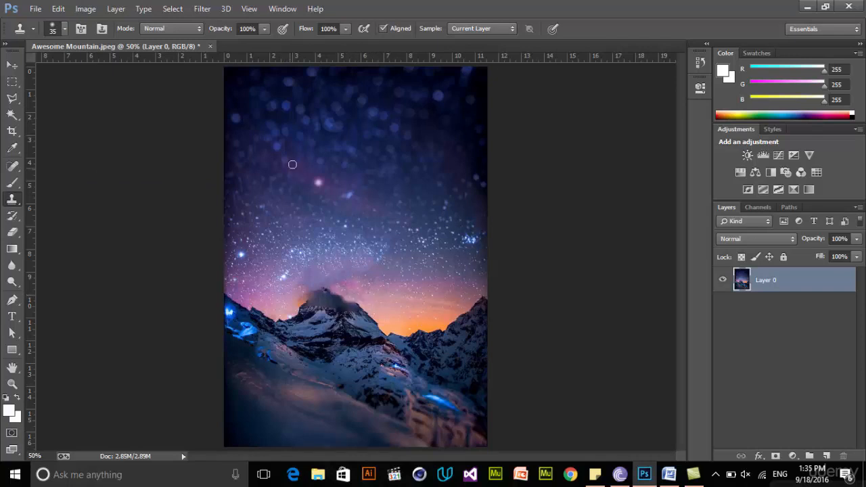
Open the Michigan.jpg photo from the Downloads folder
left_click(35, 8)
left_click(40, 32)
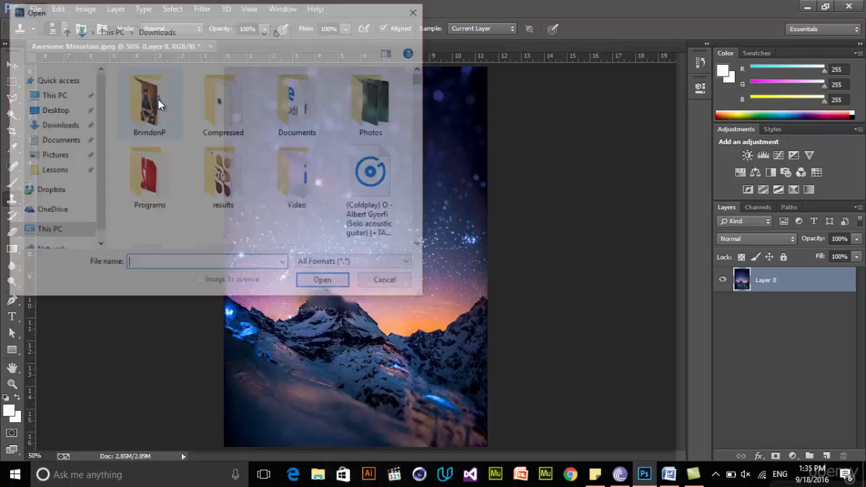
left_click_drag(419, 80, 421, 174)
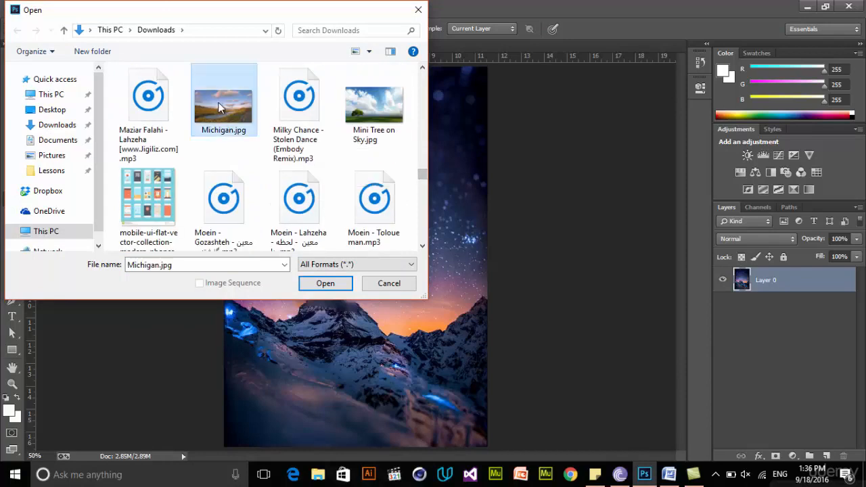
double_click(220, 107)
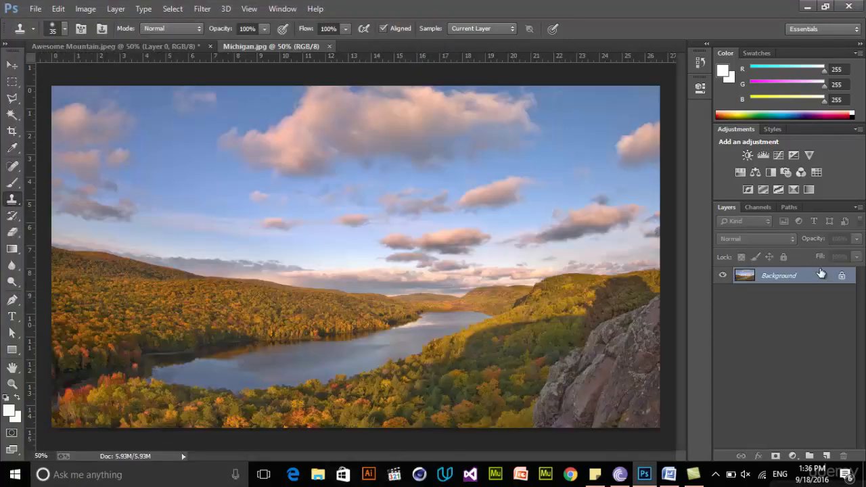
Convert the locked Background of the Michigan photo to a regular layer and activate the Polygonal Lasso tool
double_click(820, 275)
left_click(538, 148)
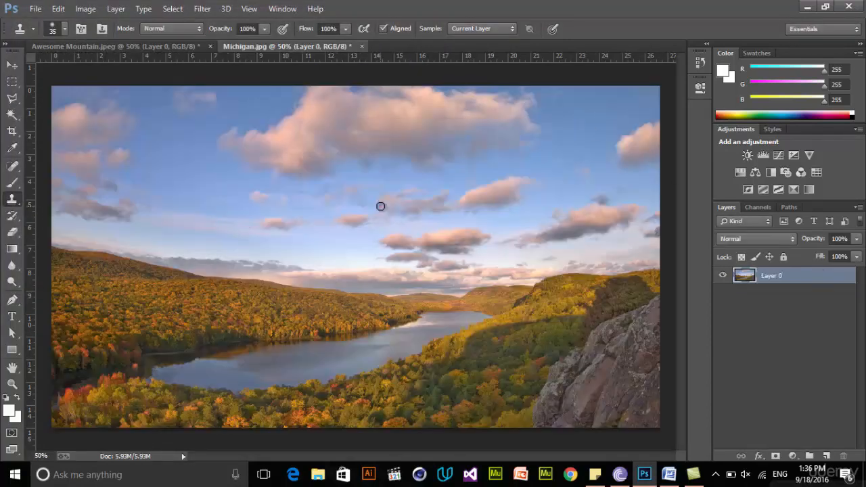
left_click(12, 98)
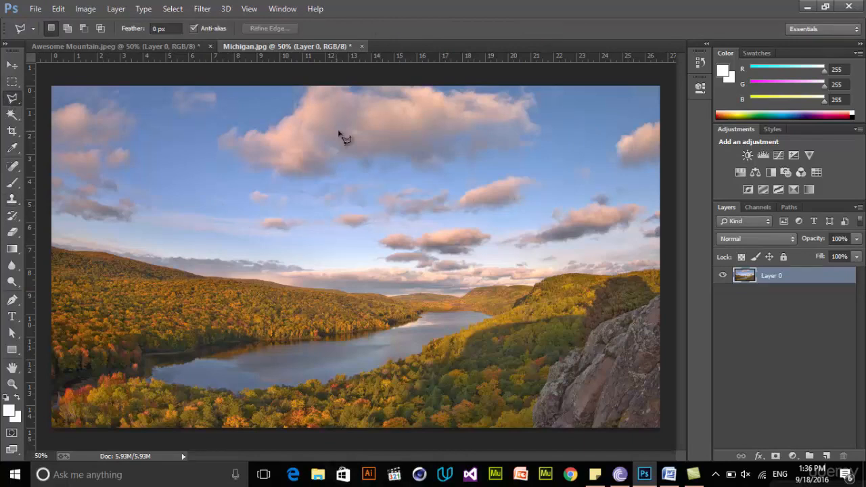
left_click(194, 129)
left_click(230, 114)
left_click(235, 96)
left_click(215, 87)
left_click(184, 79)
left_click(167, 88)
left_click(153, 102)
left_click(153, 111)
left_click(162, 122)
left_click(194, 130)
key("ctrl+d")
Outline the small pink cloud below the left end of the large cloud with the Polygonal Lasso
left_click(245, 183)
left_click(216, 196)
left_click(218, 203)
left_click(238, 213)
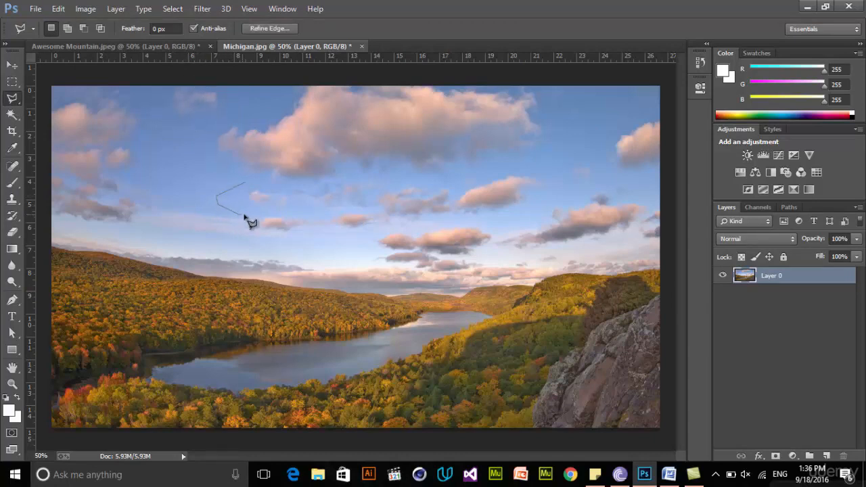
left_click(287, 218)
left_click(295, 202)
left_click(246, 184)
Fill the outlined small pink cloud with Content-Aware and clear the selection
left_click(57, 8)
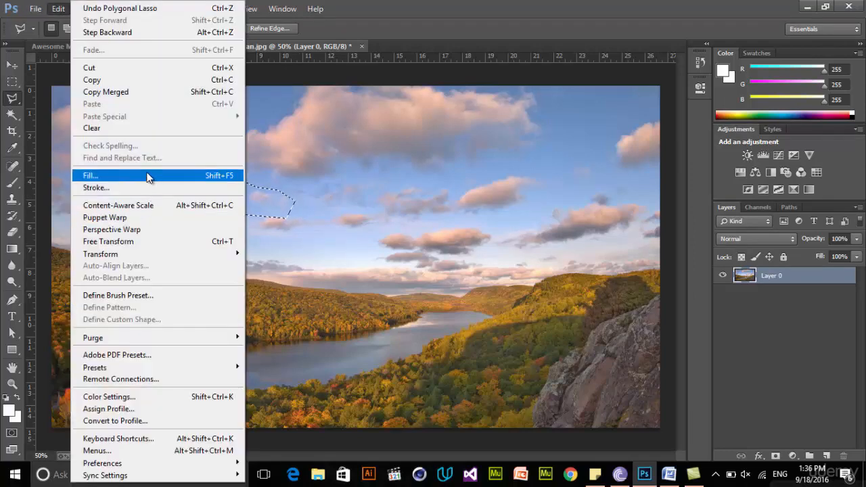
left_click(88, 174)
left_click(651, 117)
left_click(291, 225)
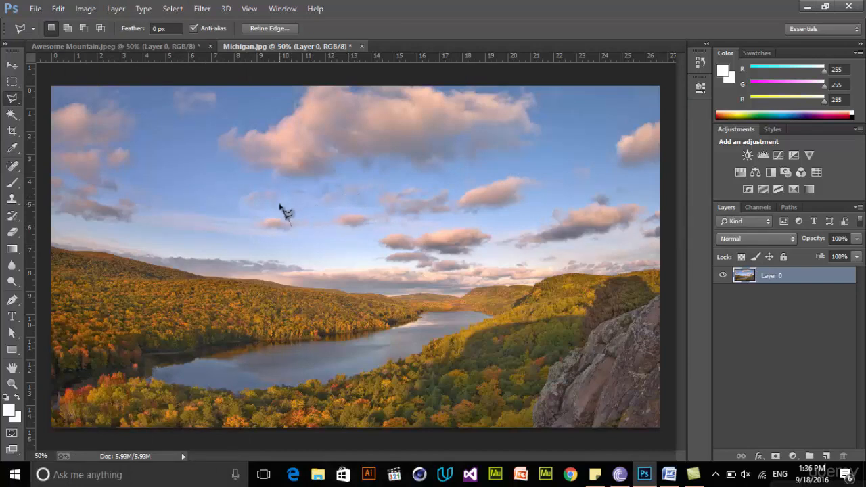
double_click(301, 228)
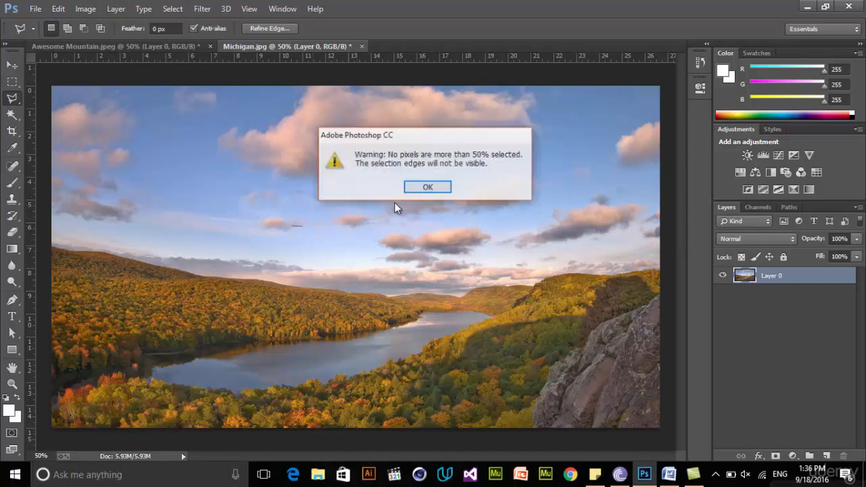
left_click(428, 188)
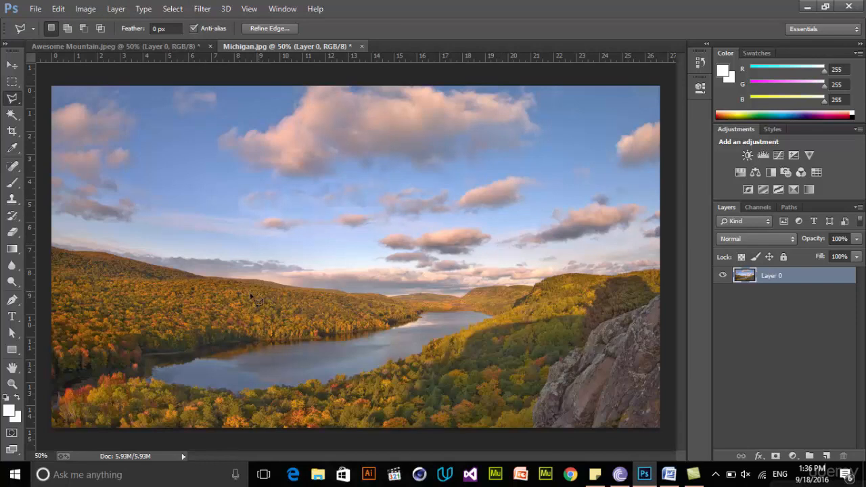
Outline the faint tiny cloud in the blue sky near the photo's right side with the Polygonal Lasso
left_click(576, 183)
left_click(593, 162)
left_click(578, 159)
left_click(562, 168)
left_click(569, 181)
left_click(577, 183)
Fill the outlined faint cloud with Content-Aware at 100% opacity, clear the selection, and switch to the Move tool
left_click(58, 9)
left_click(108, 175)
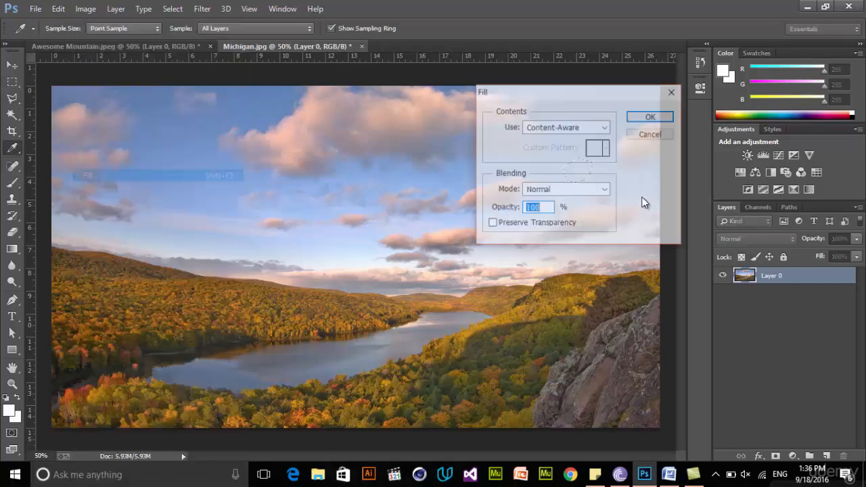
left_click(648, 117)
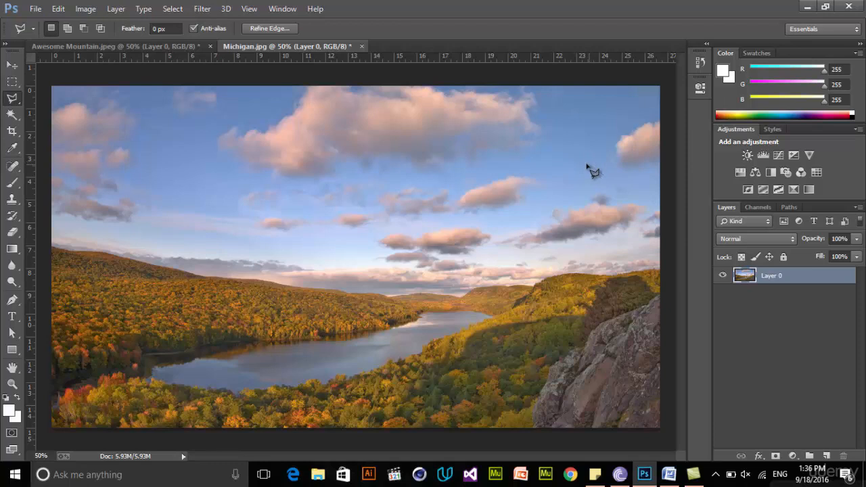
left_click(595, 173)
double_click(448, 123)
left_click(404, 187)
left_click(13, 64)
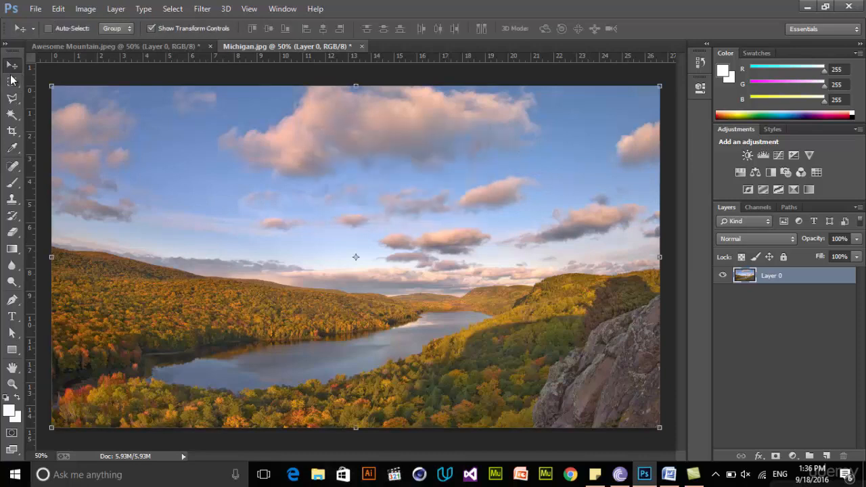